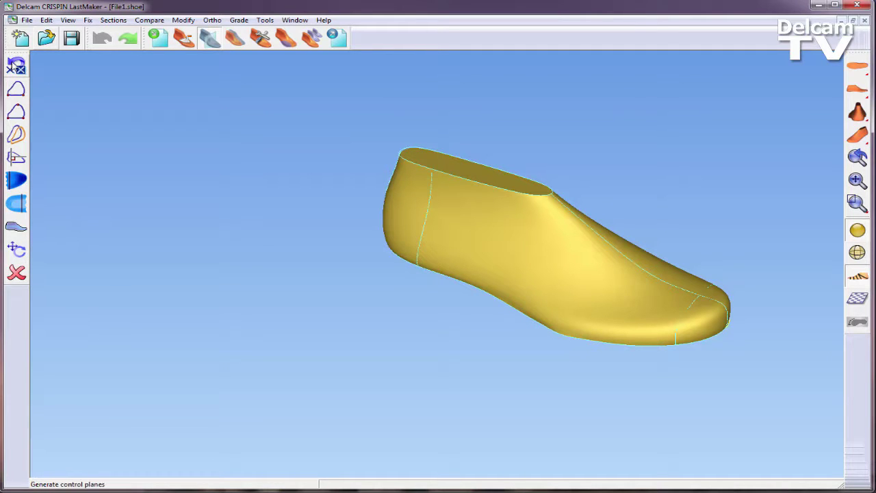
# Step: Generate control-plane section lines across the shaded shoe last
pyautogui.click(16, 65)
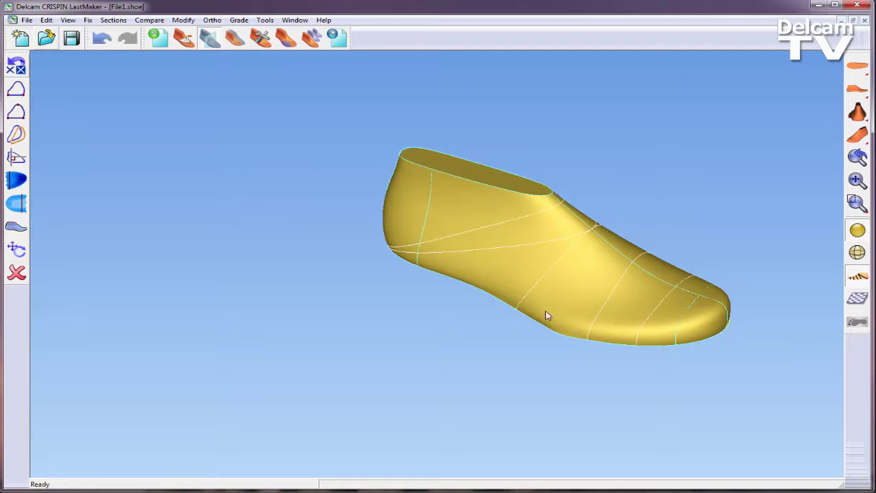
pyautogui.click(265, 20)
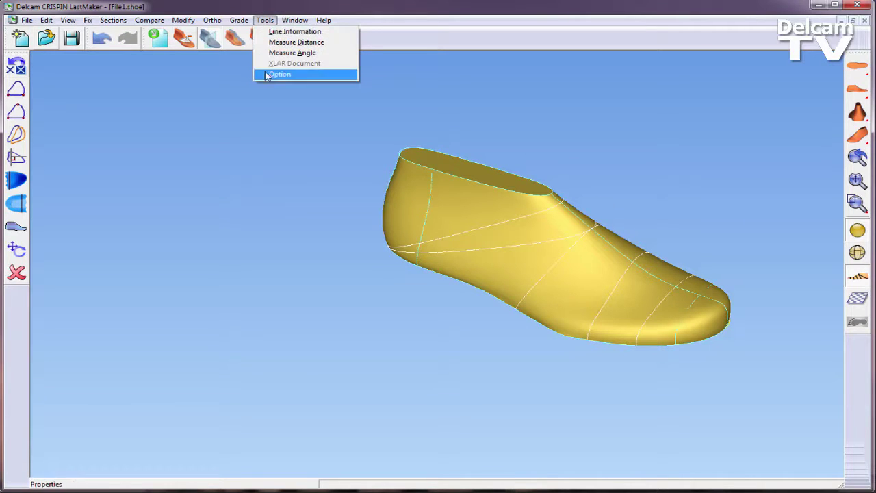
pyautogui.click(268, 77)
pyautogui.moveTo(478, 106); pyautogui.dragTo(234, 85)
pyautogui.click(297, 95)
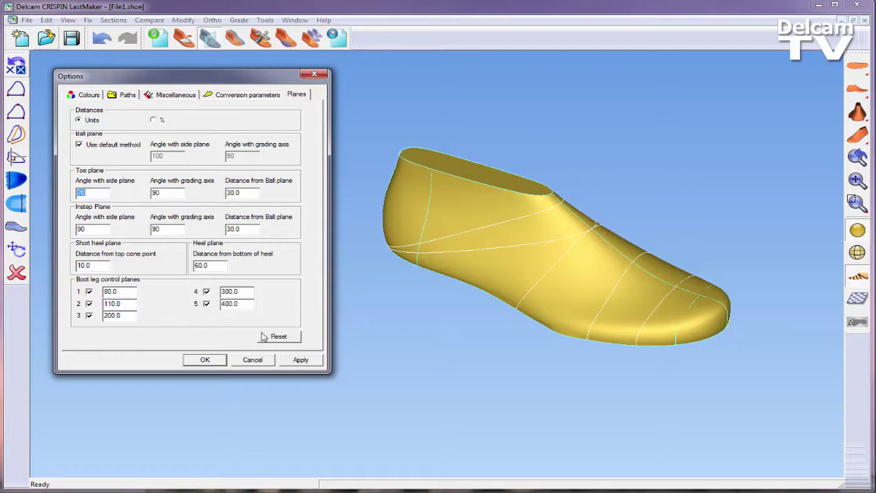
pyautogui.click(301, 360)
pyautogui.click(252, 361)
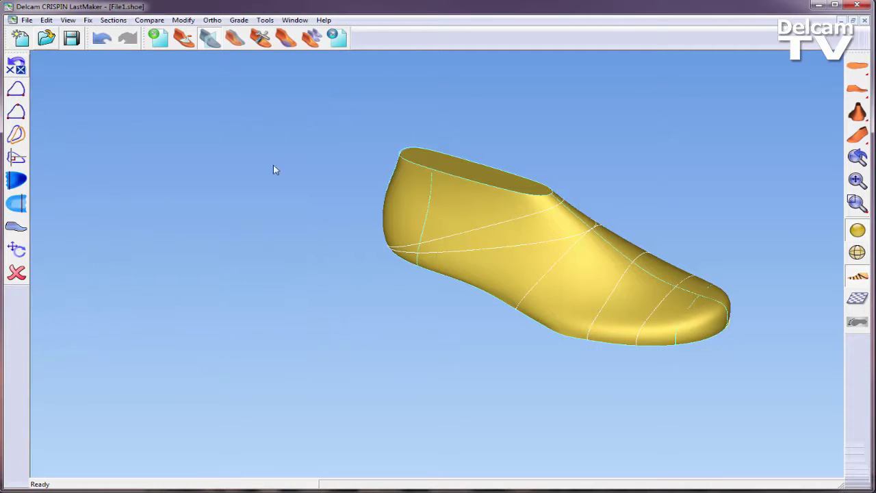
# Step: Undo the control planes, show the last as wireframe, then add and undo a trial inside-to-outside section
pyautogui.click(101, 38)
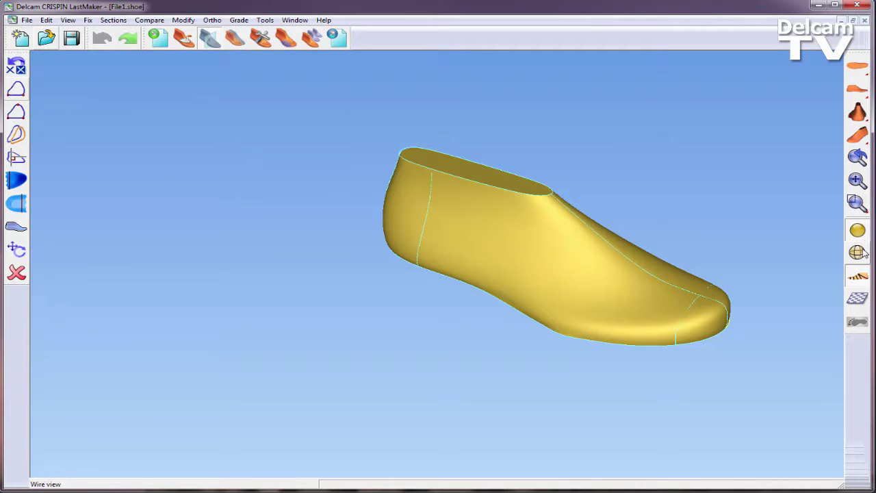
pyautogui.click(859, 253)
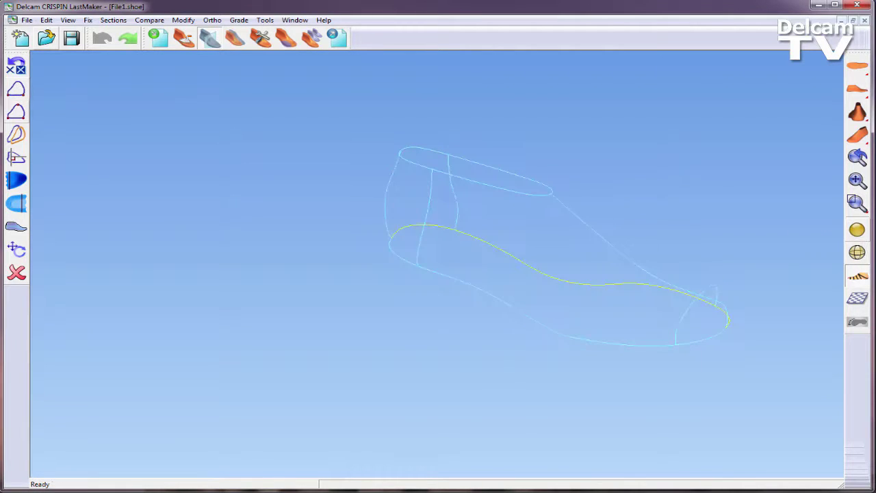
pyautogui.click(17, 89)
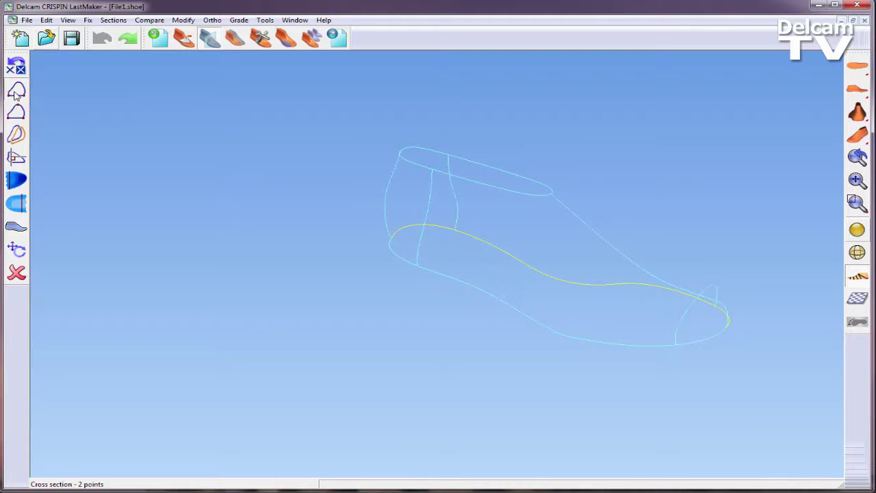
pyautogui.click(636, 286)
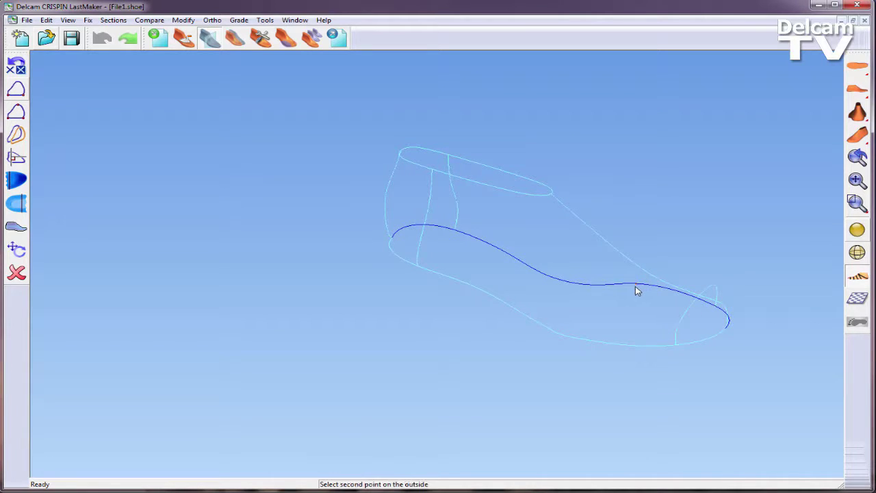
pyautogui.click(561, 340)
pyautogui.moveTo(500, 360); pyautogui.dragTo(358, 338, button='middle')
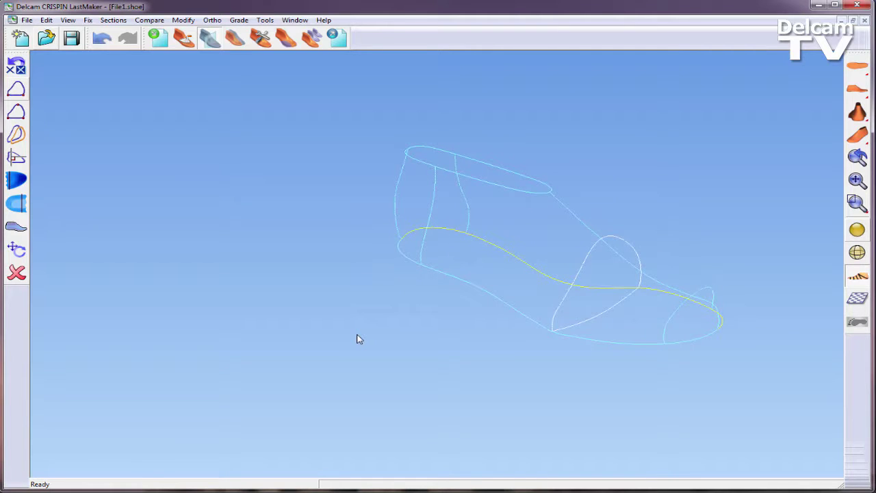
pyautogui.click(101, 38)
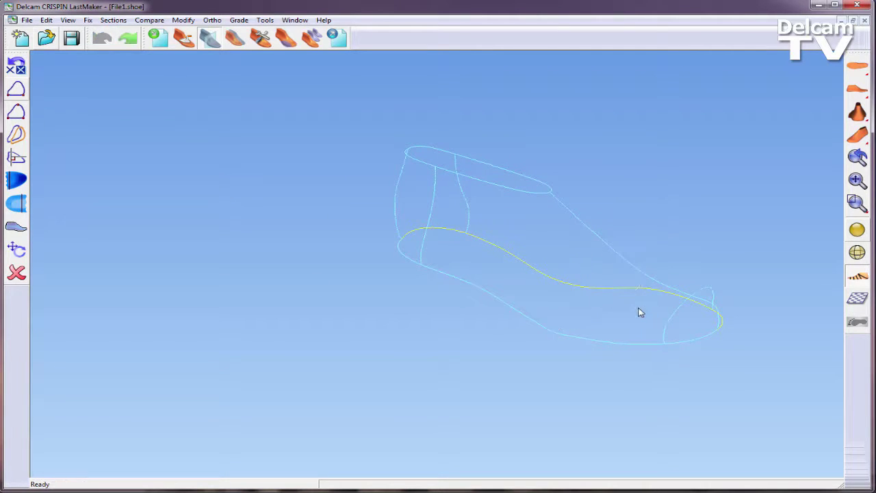
pyautogui.click(17, 114)
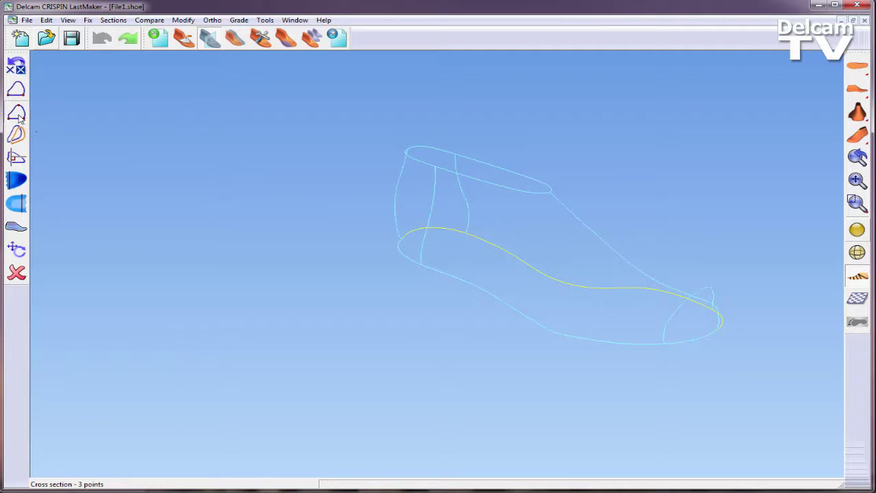
pyautogui.click(637, 288)
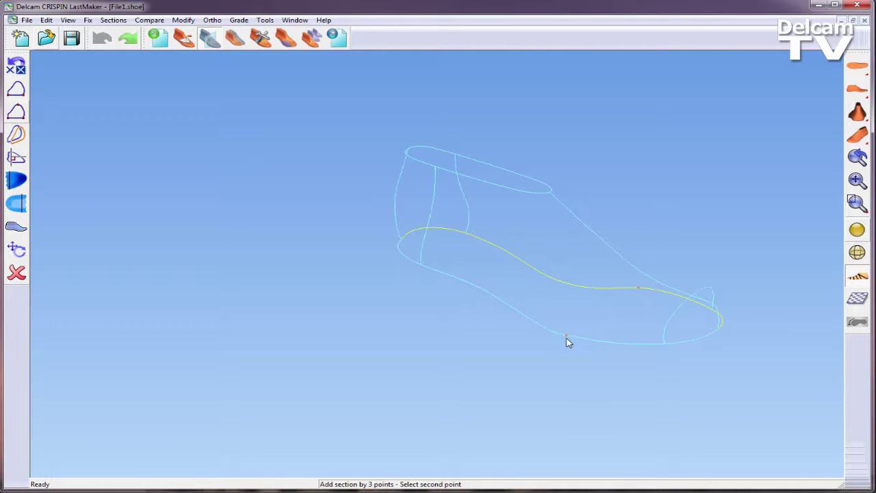
pyautogui.click(565, 335)
pyautogui.click(588, 229)
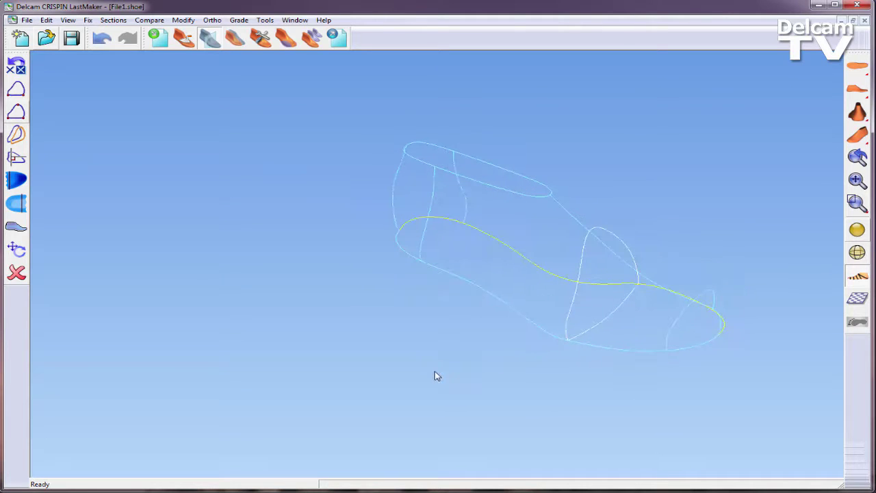
pyautogui.click(17, 272)
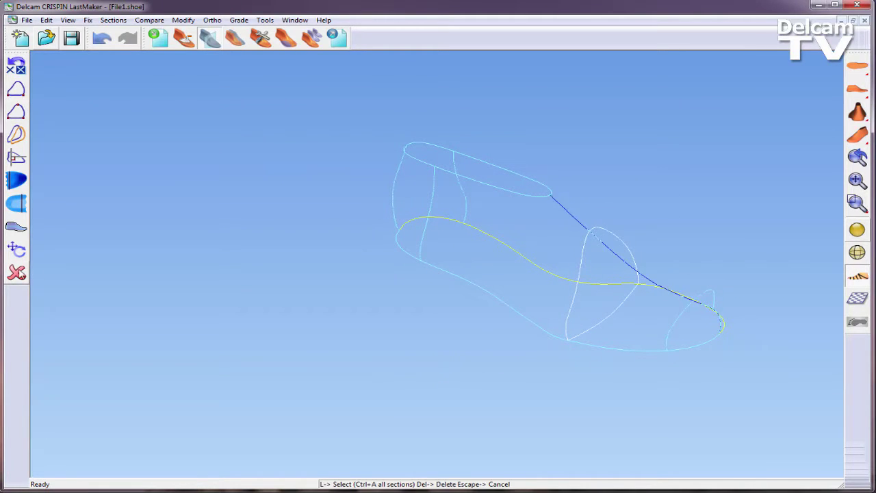
pyautogui.click(416, 288)
pyautogui.press('Delete')
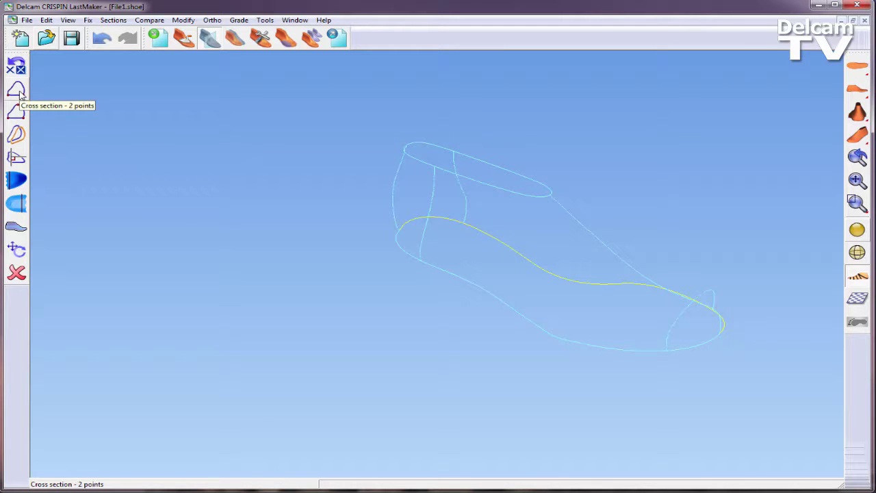
# Step: Add a ball cross section, then set 5 parallel sections 20 apart in one direction from it
pyautogui.click(17, 179)
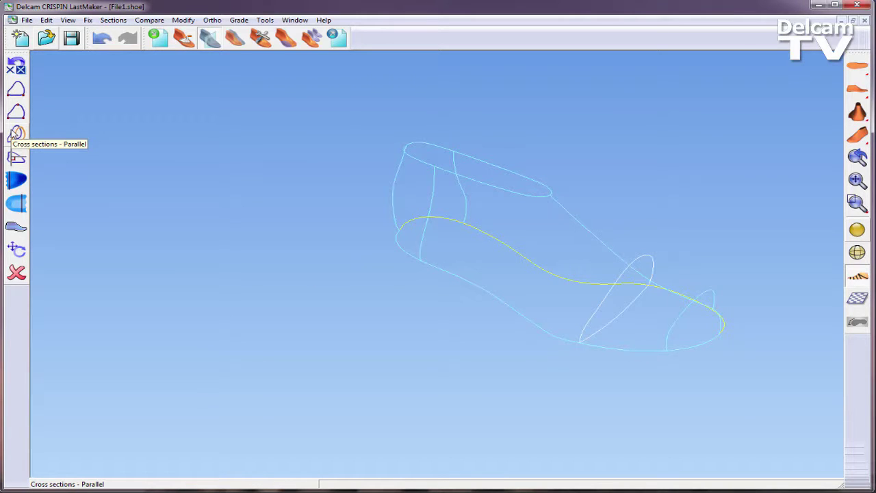
pyautogui.click(16, 134)
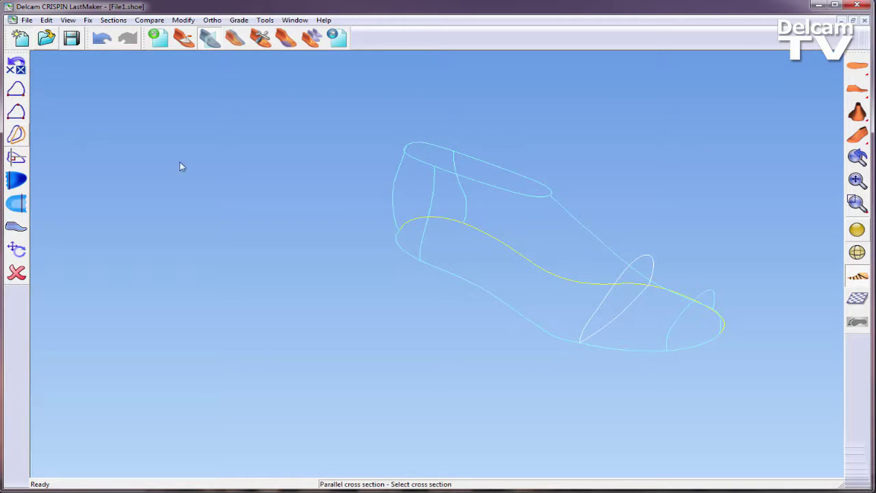
pyautogui.click(607, 296)
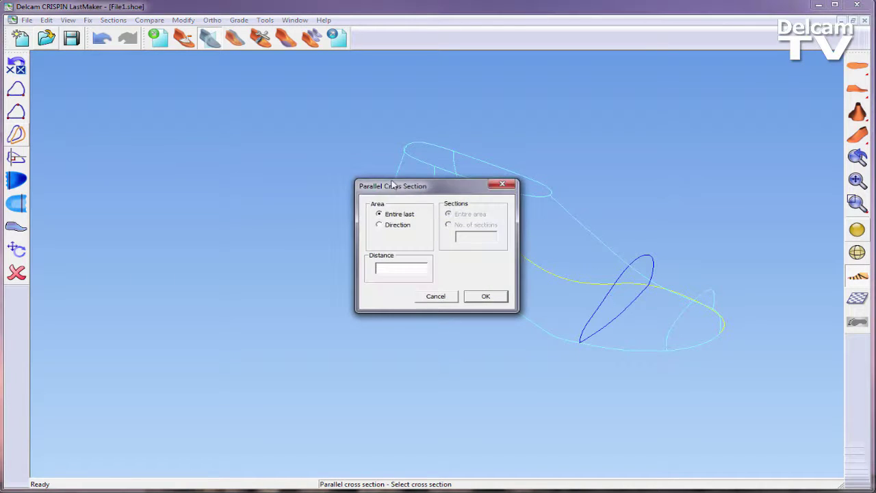
pyautogui.moveTo(452, 196); pyautogui.dragTo(273, 197)
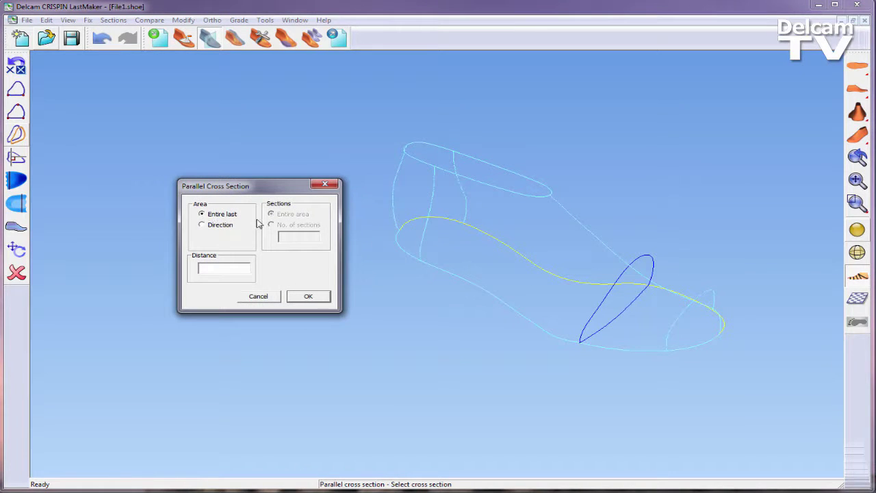
pyautogui.click(207, 227)
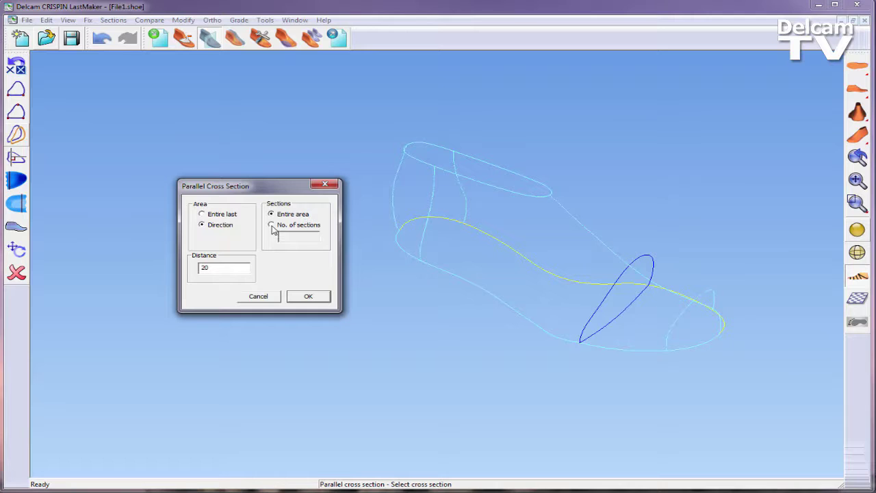
pyautogui.click(272, 226)
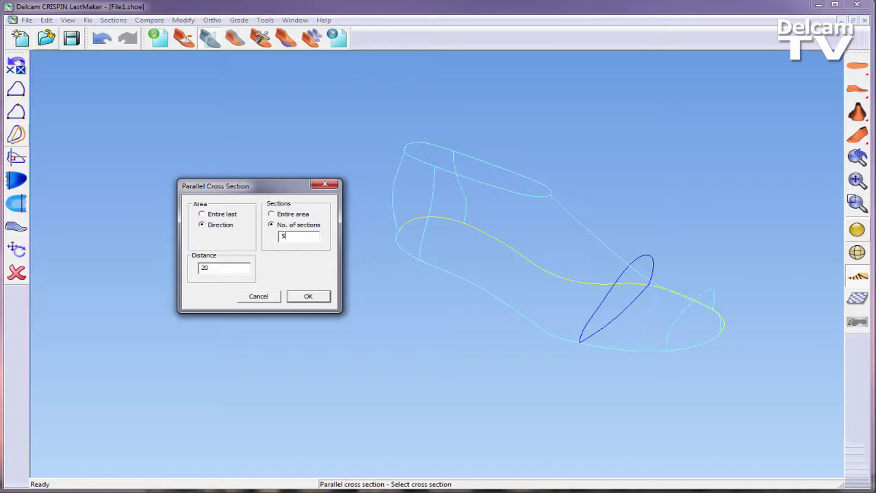
pyautogui.click(314, 295)
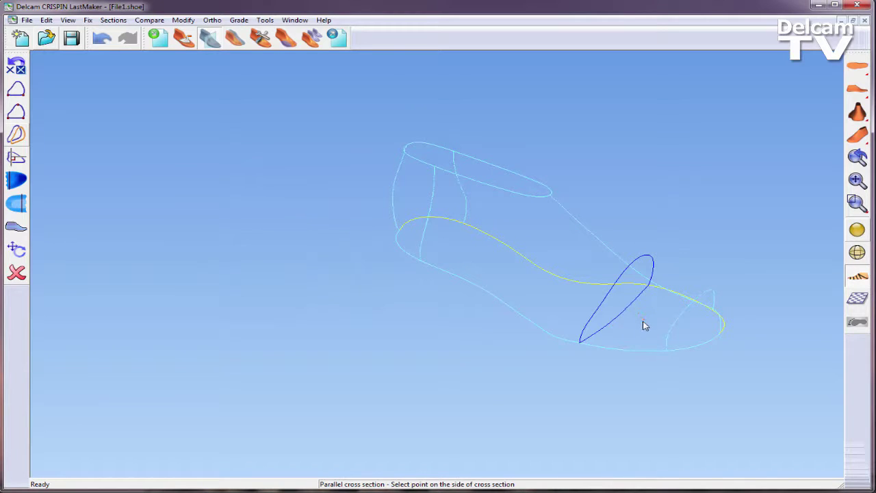
# Step: Place the parallel sections along the chosen side, then select all sections and delete them
pyautogui.click(535, 282)
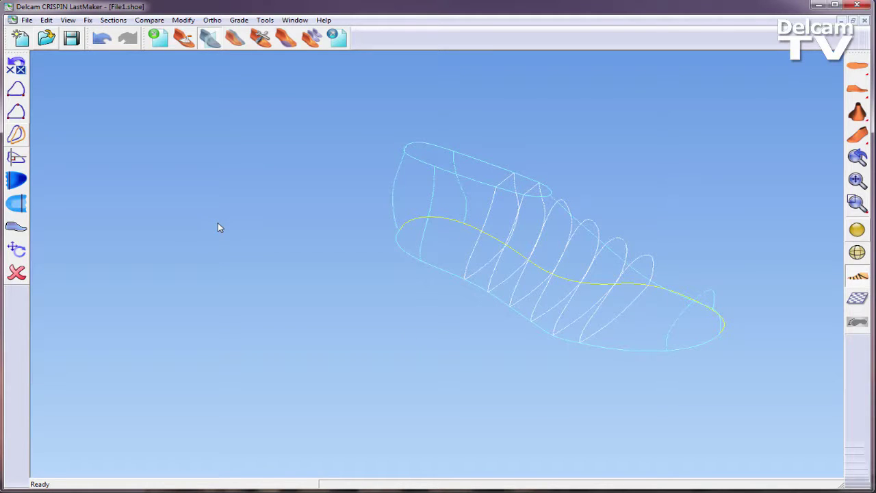
pyautogui.click(16, 272)
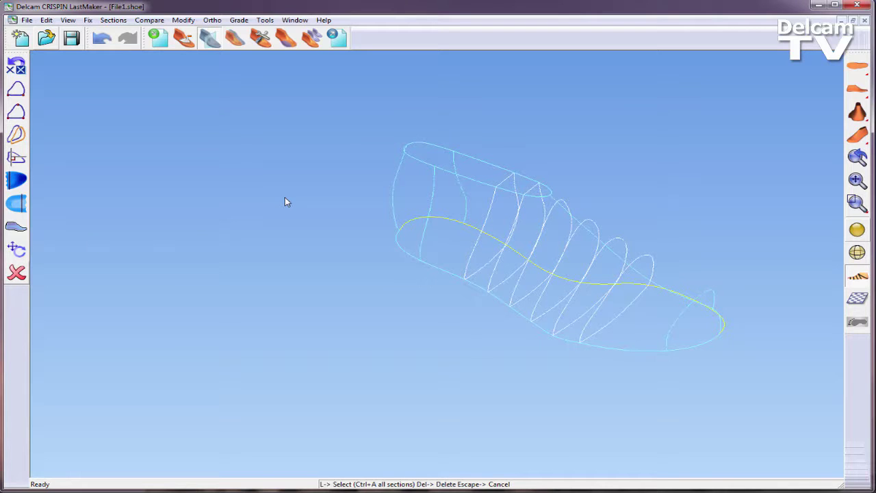
pyautogui.click(18, 274)
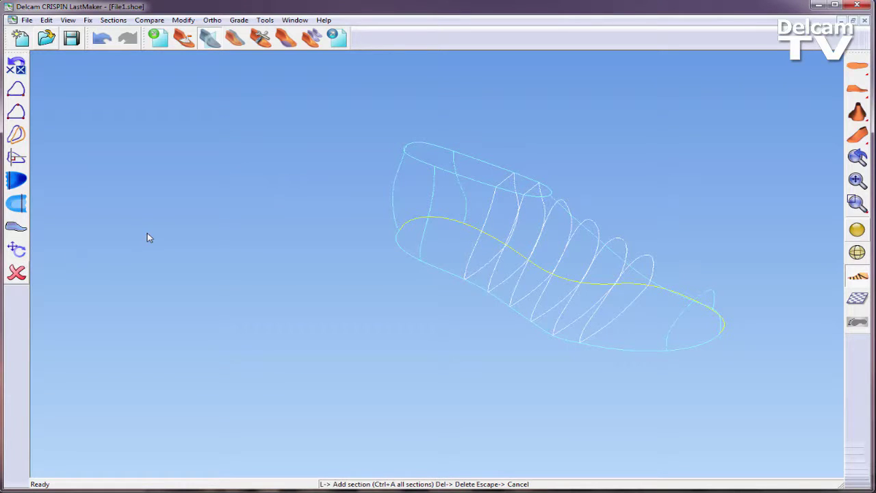
pyautogui.hotkey('ctrl', 'a')
pyautogui.press('Delete')
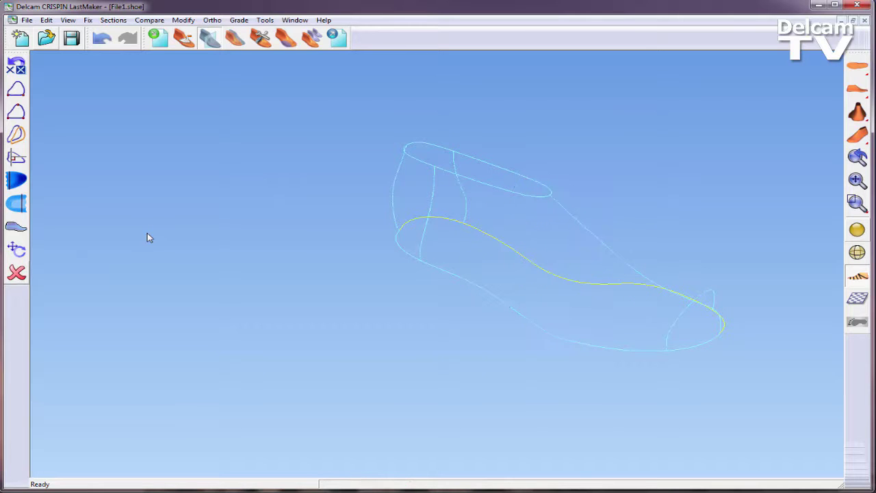
pyautogui.click(15, 154)
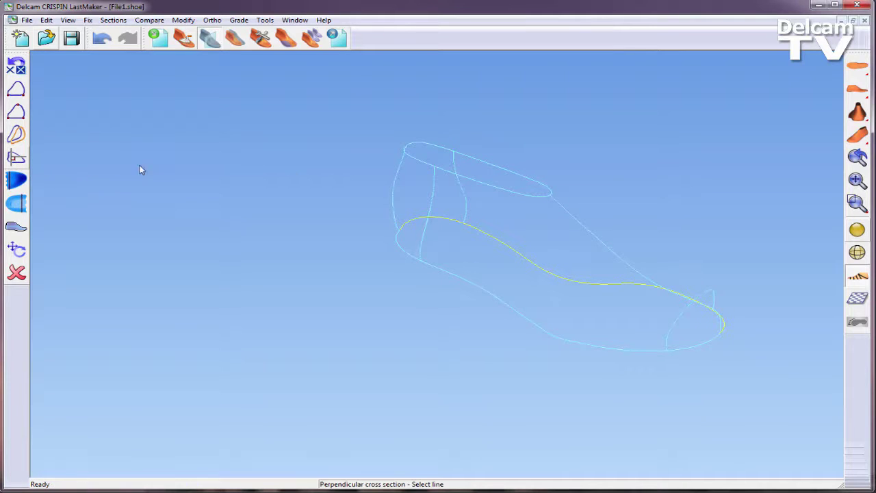
pyautogui.click(649, 280)
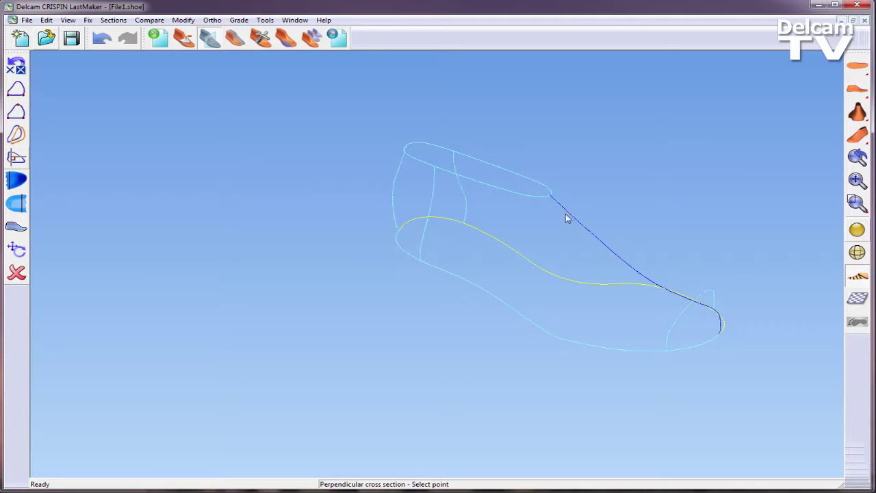
pyautogui.click(618, 276)
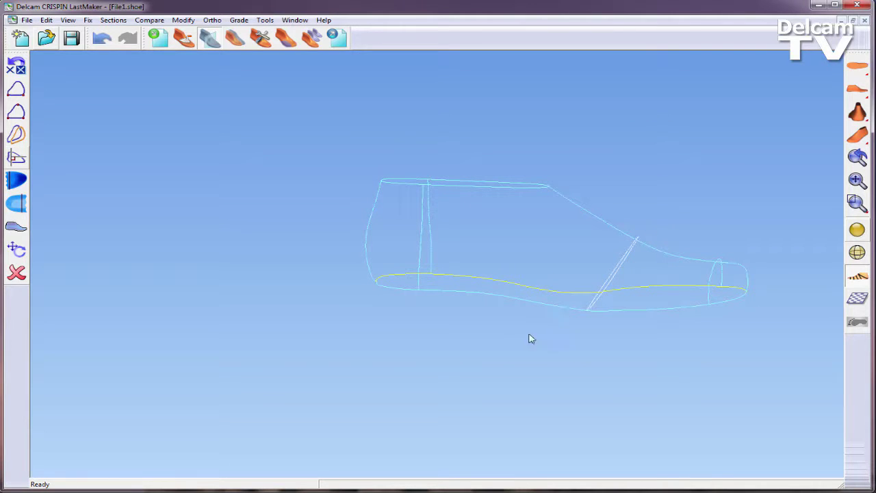
pyautogui.click(16, 272)
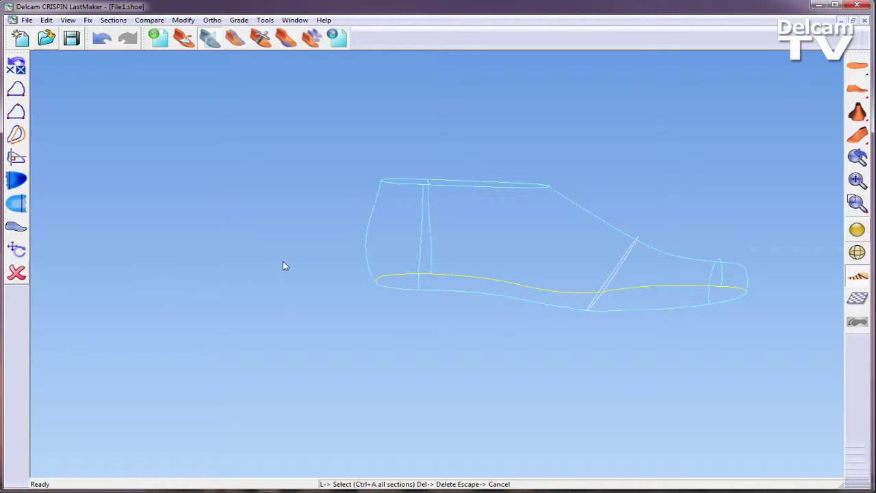
pyautogui.hotkey('ctrl', 'a')
pyautogui.press('Delete')
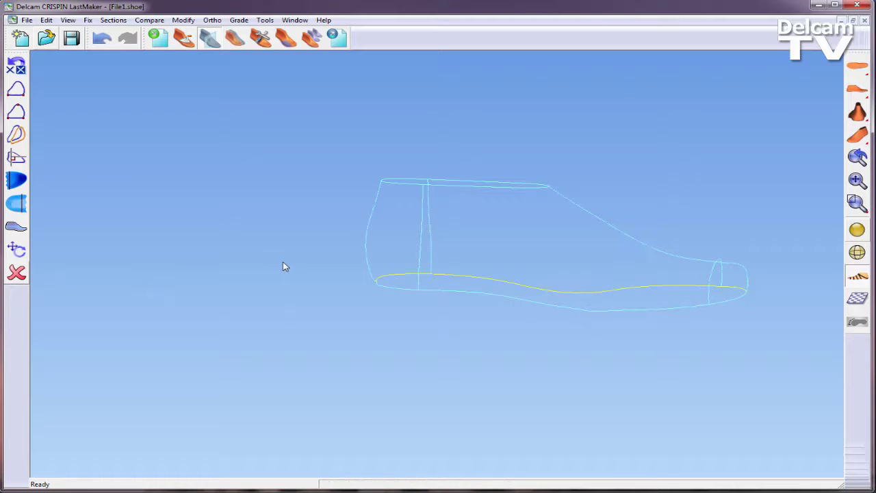
pyautogui.moveTo(443, 211); pyautogui.dragTo(274, 211, button='middle')
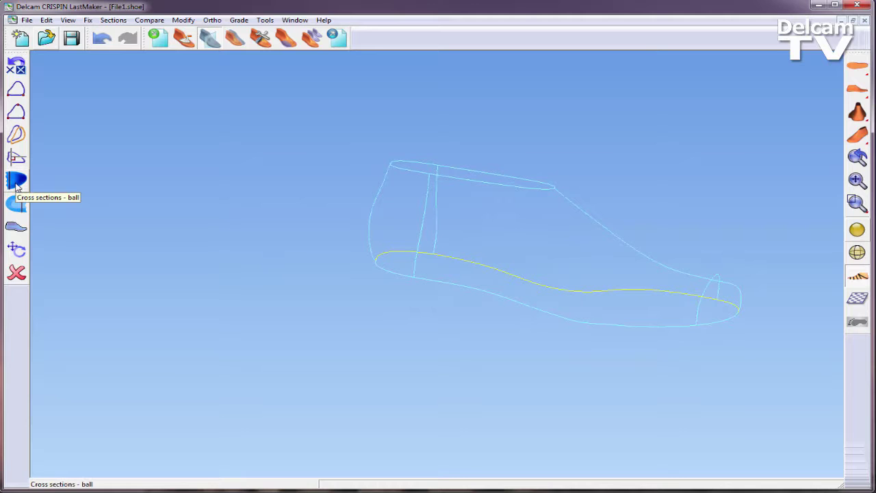
# Step: Add ball and heel cross sections plus a heel-to-toe side profile line
pyautogui.click(16, 179)
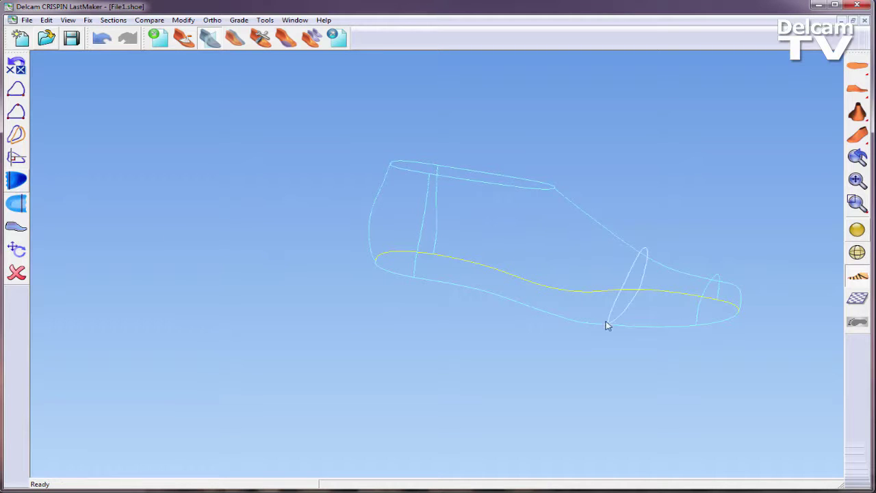
pyautogui.click(19, 208)
pyautogui.moveTo(678, 404); pyautogui.dragTo(707, 441, button='middle')
pyautogui.click(17, 227)
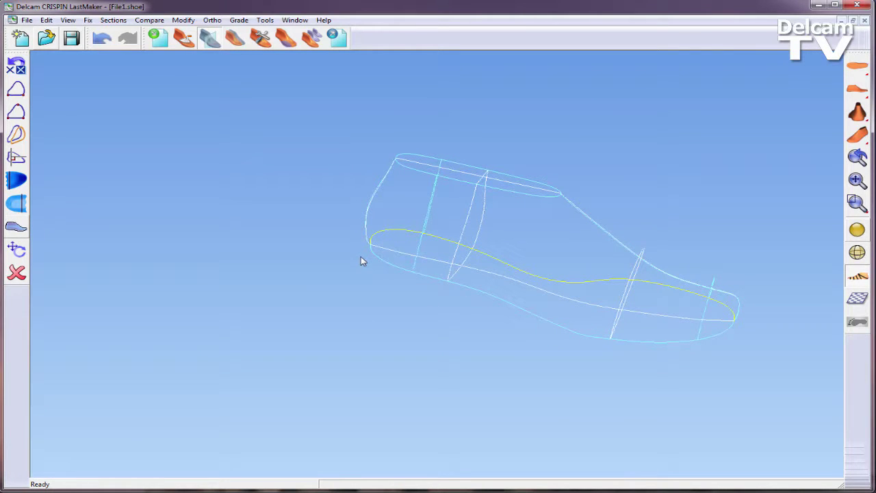
pyautogui.moveTo(376, 324); pyautogui.dragTo(314, 322, button='middle')
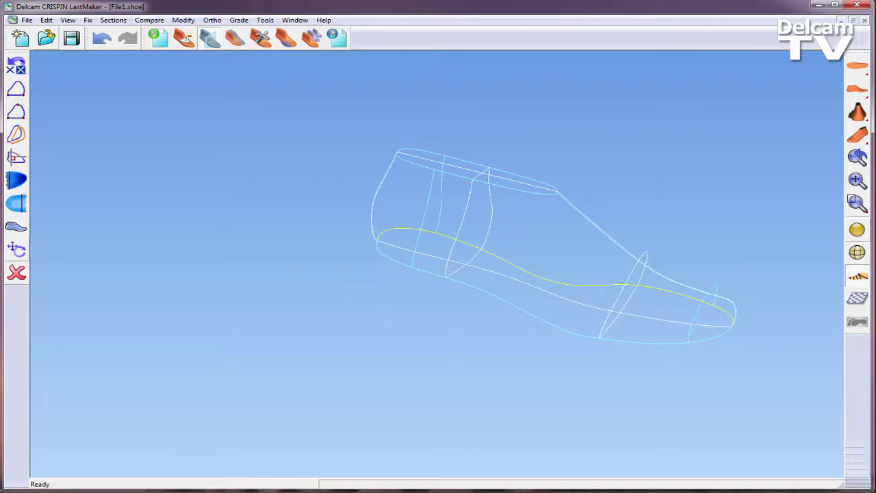
# Step: Move the ball cross section by its centre point slightly back toward the heel and accept it
pyautogui.click(17, 250)
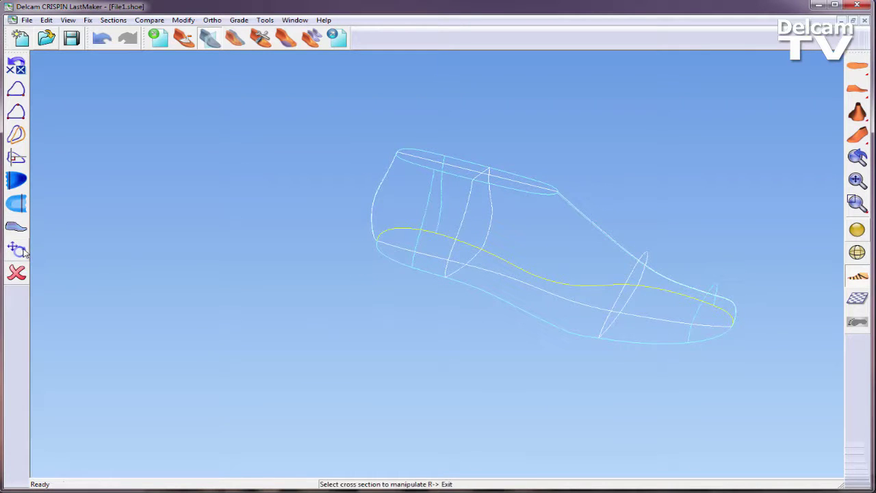
pyautogui.click(624, 293)
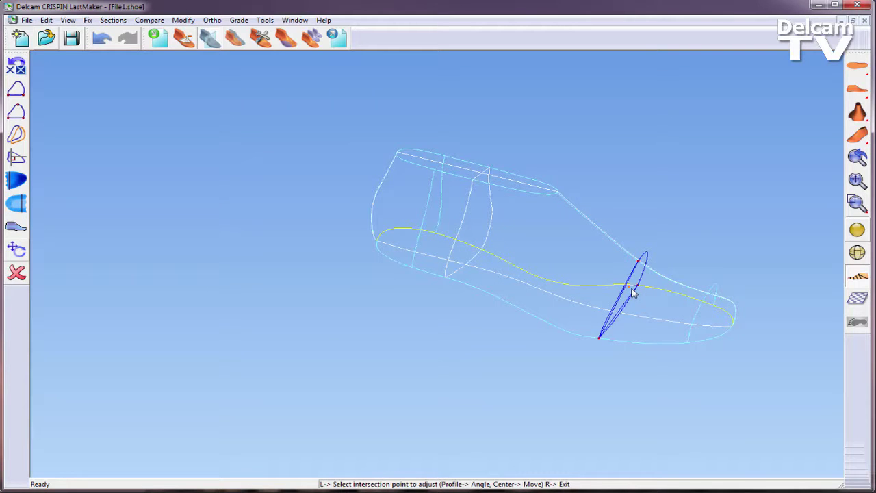
pyautogui.click(633, 293)
pyautogui.moveTo(587, 278); pyautogui.dragTo(585, 278)
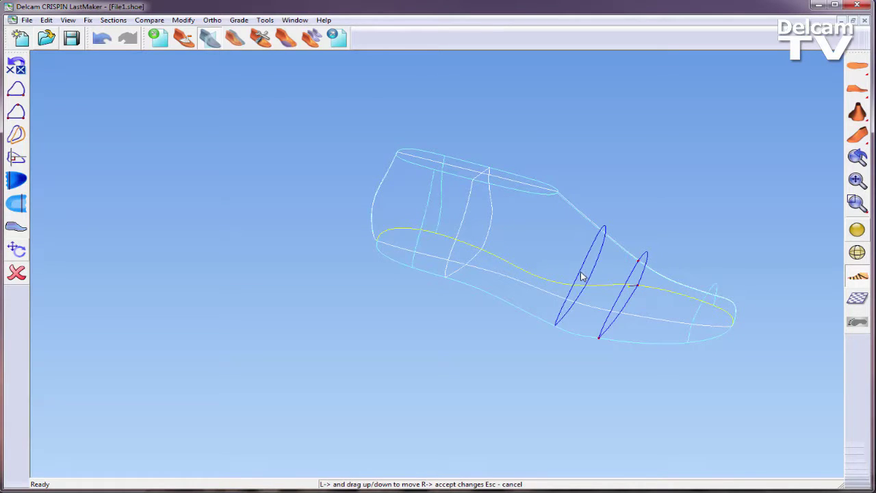
pyautogui.rightClick(600, 287)
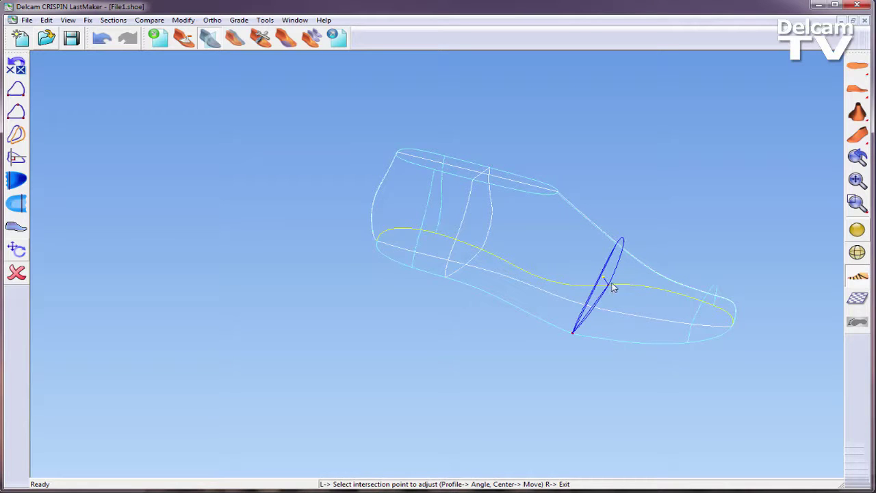